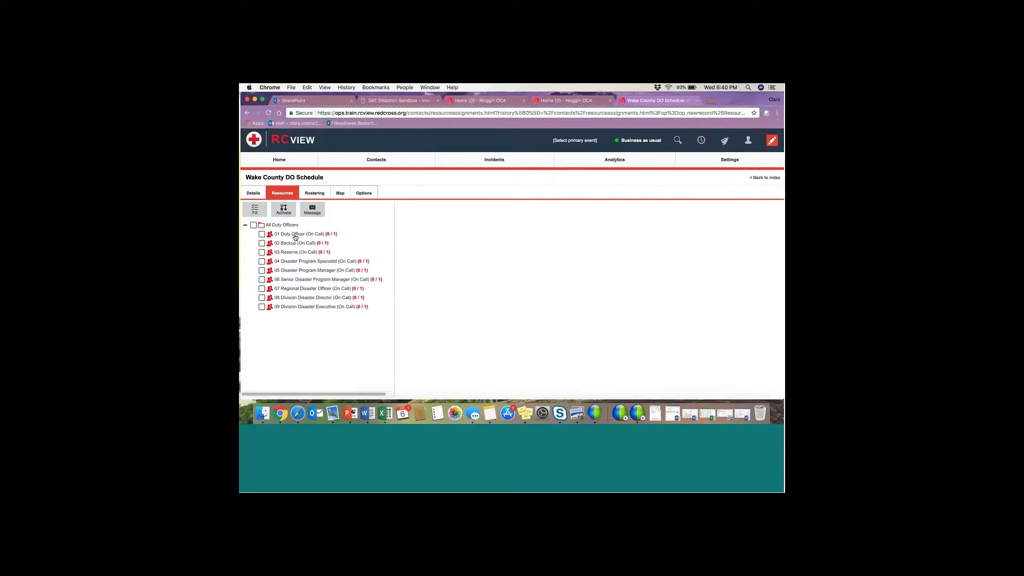
Step: Select 01 Duty Officer (On Call) in the Wake County DO Schedule's resource tree
left_click(296, 235)
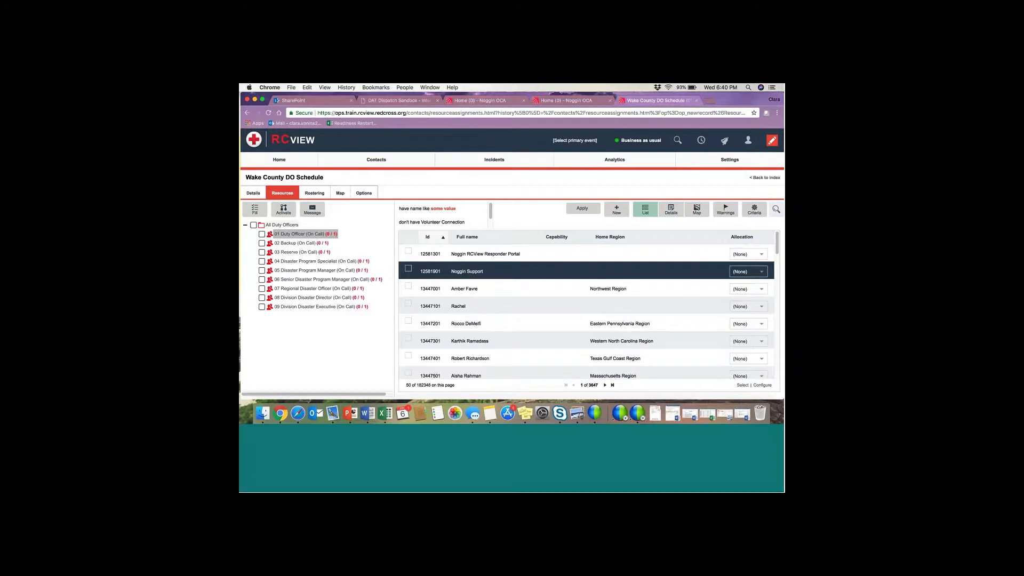
Step: Search a volunteer by name and allocate them to 01 Duty Officer
left_click(776, 211)
left_click(732, 210)
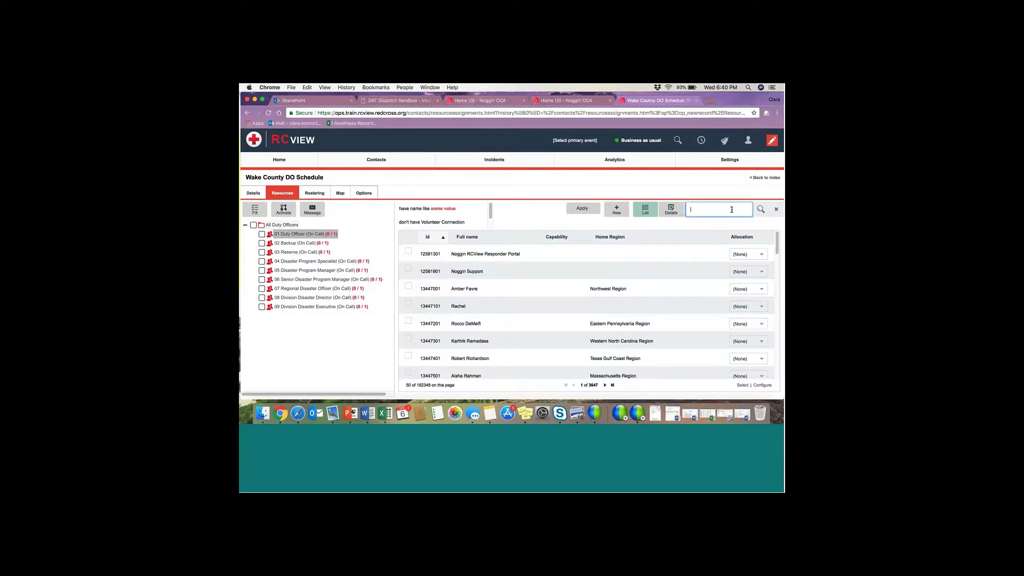
left_click(760, 210)
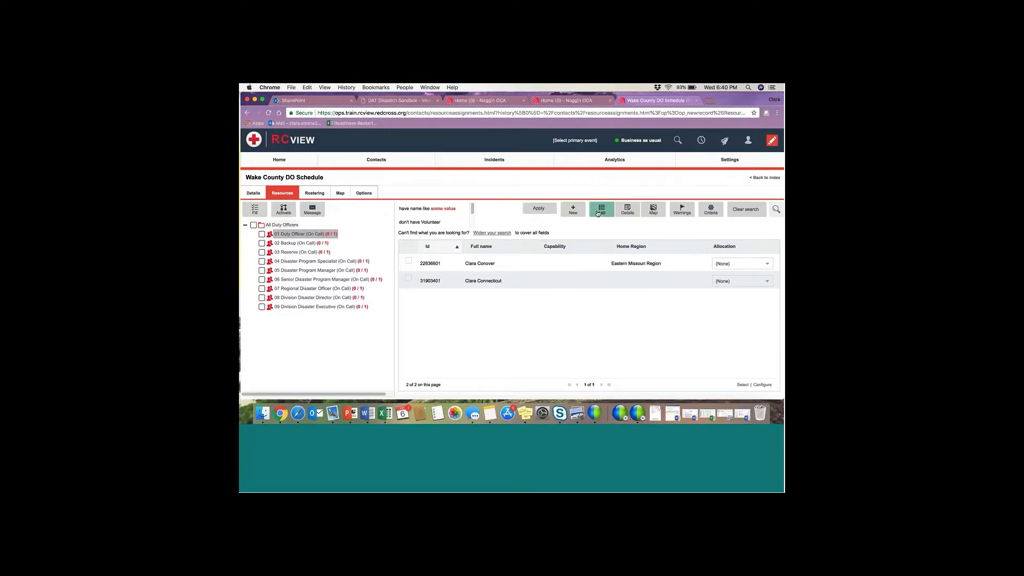
left_click(523, 283)
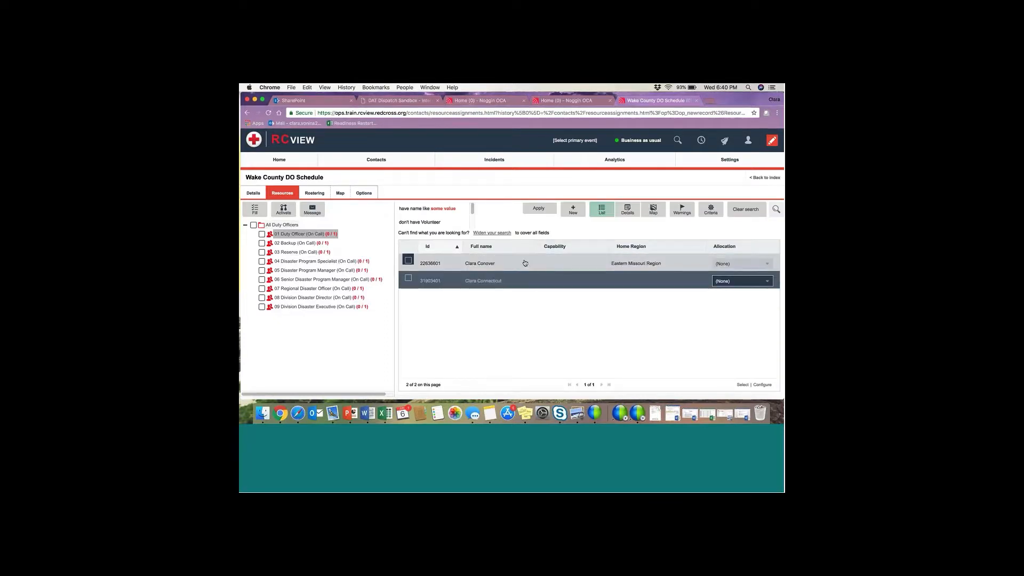
left_click(408, 279)
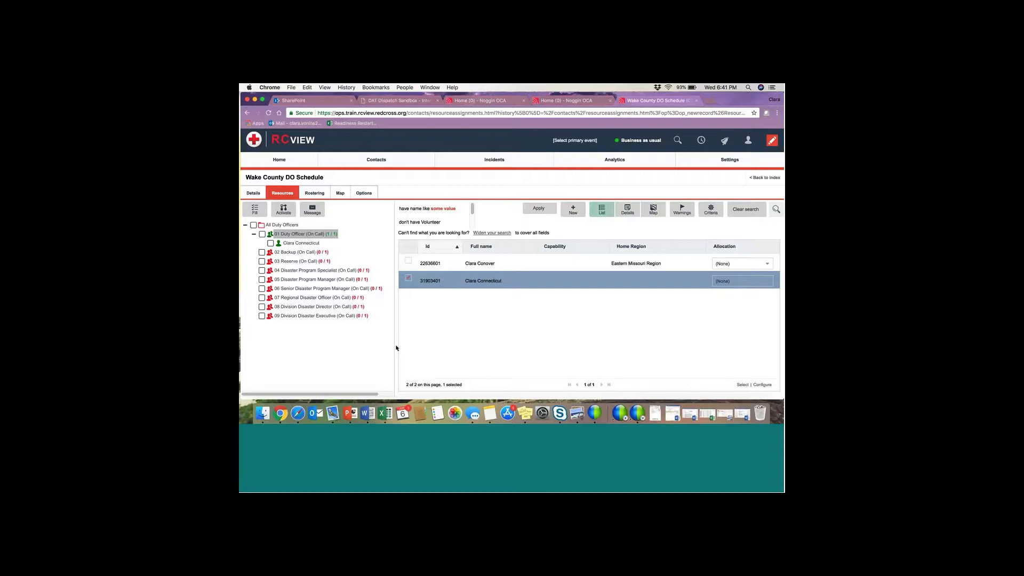
Step: Search a second volunteer by name, then move on to the 02 Backup role
left_click(743, 209)
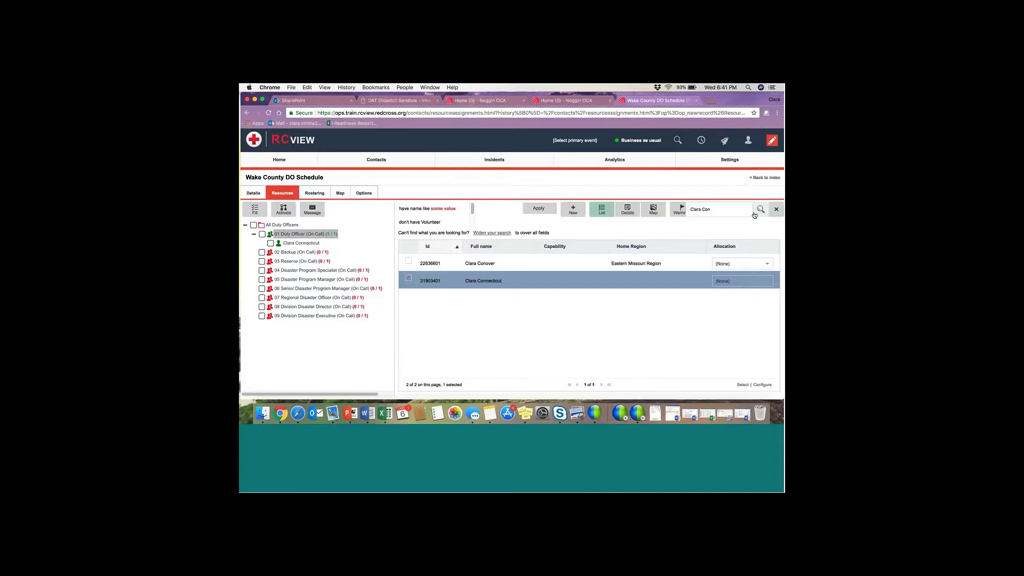
left_click_drag(713, 209, 678, 212)
key("Return")
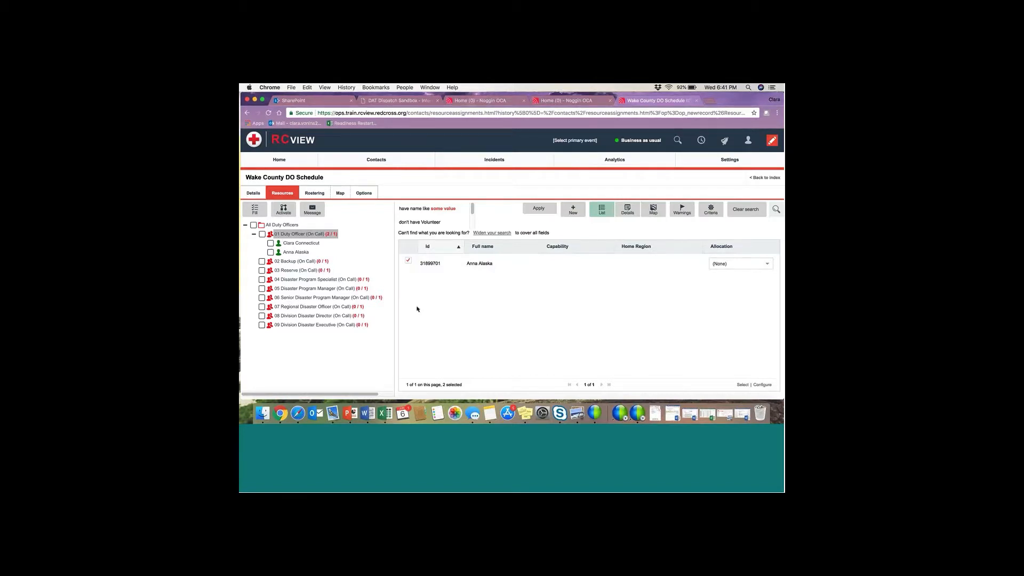
left_click(295, 262)
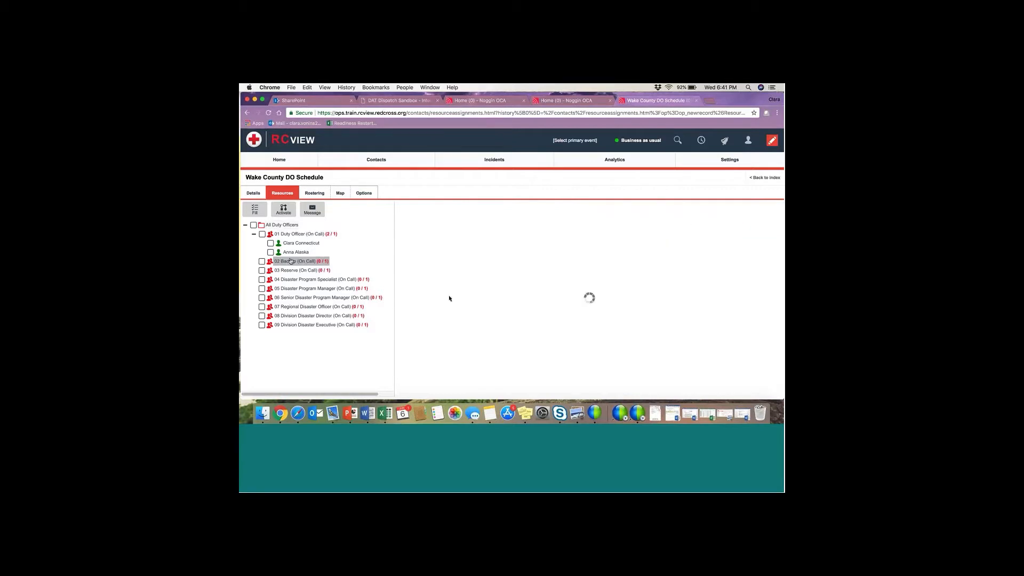
Step: Find a volunteer by first name and allocate them to 02 Backup
left_click(777, 209)
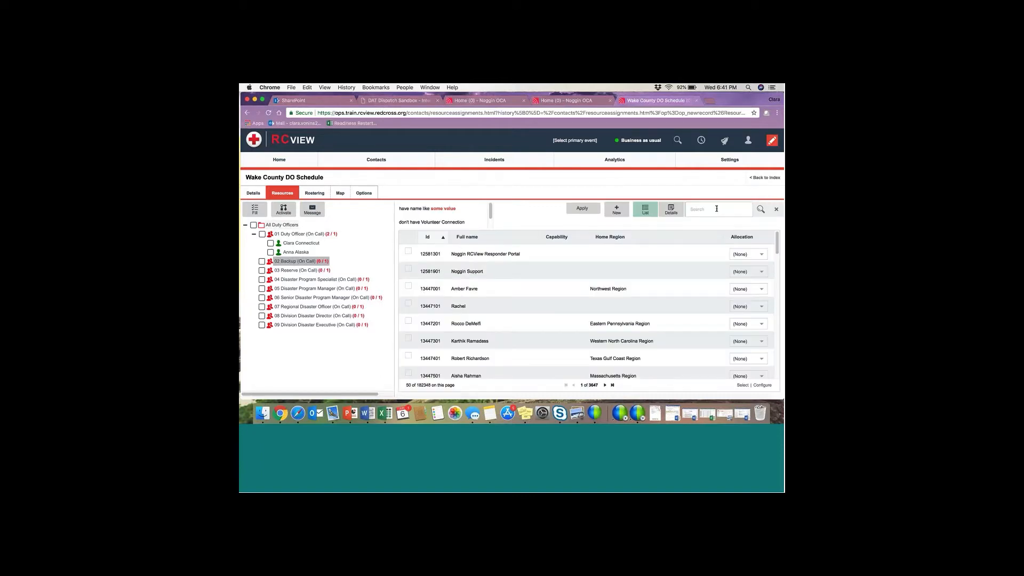
left_click(716, 208)
type("Christina")
key("Return")
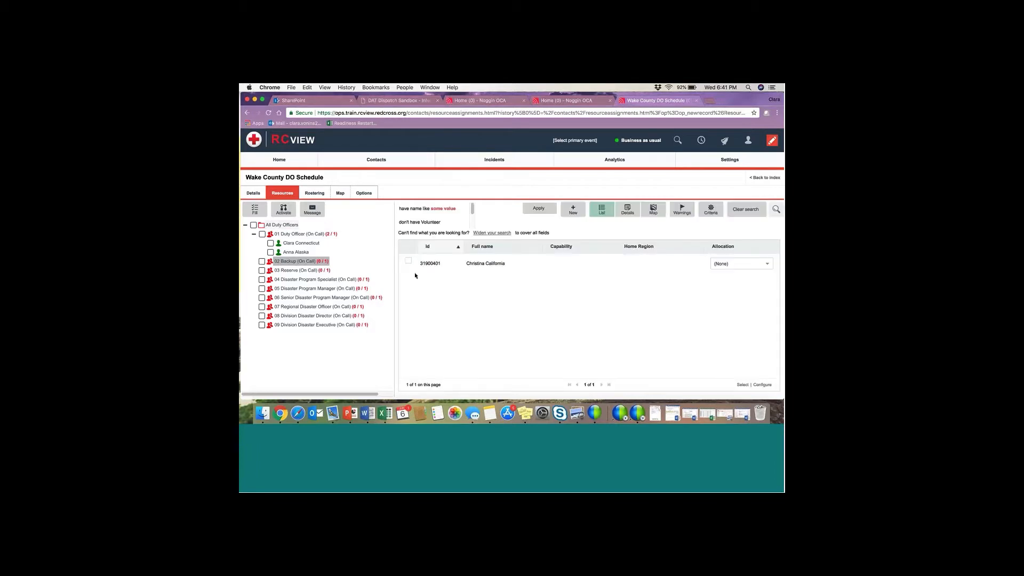
left_click(408, 261)
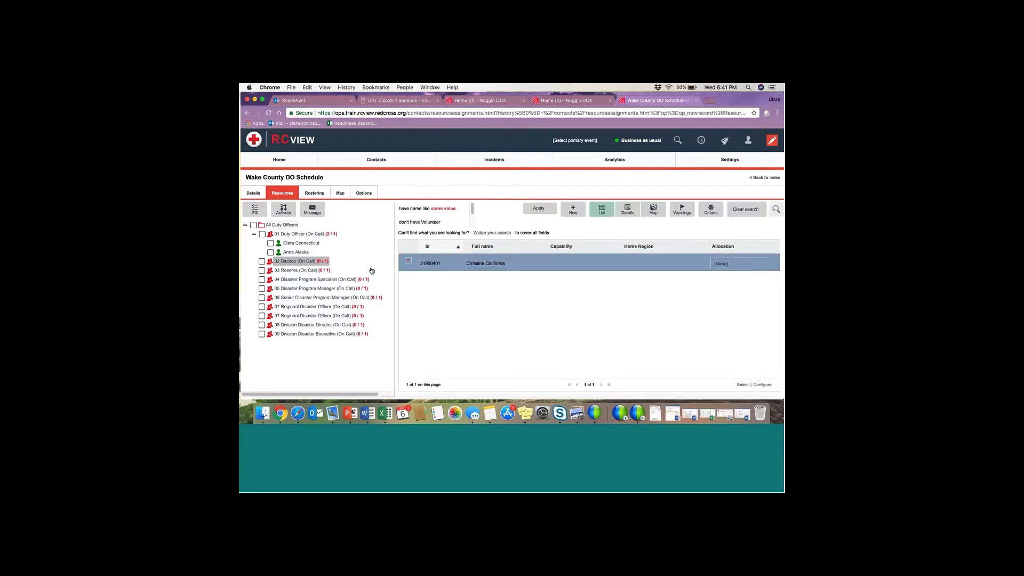
Step: Search for a second backup volunteer, then move on to 03 Reserve (On Call)
left_click(776, 209)
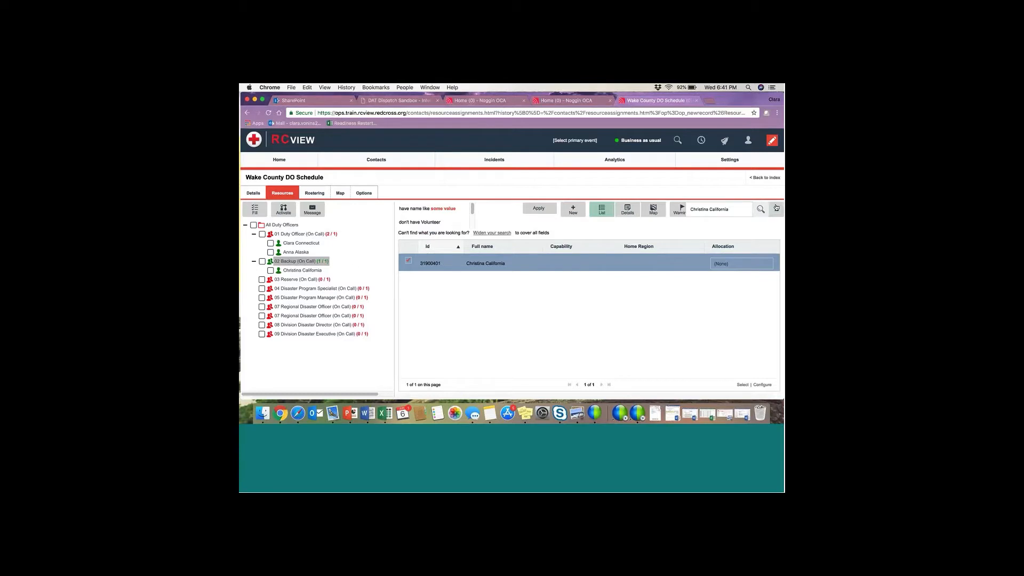
left_click(665, 210)
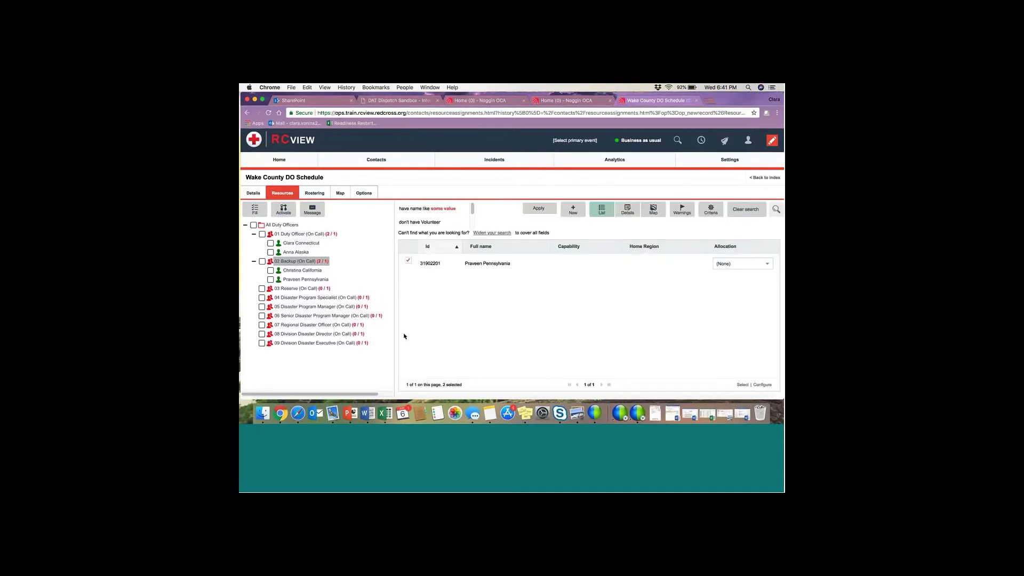
left_click(284, 290)
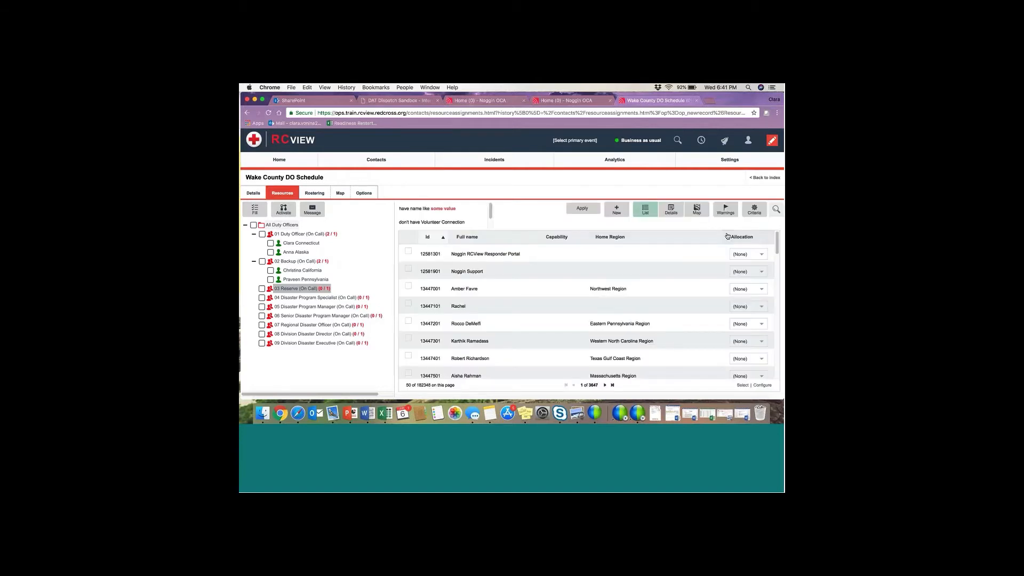
Step: Find a volunteer by first name, allocate them to 03 Reserve, and open Configure for the results columns
left_click(777, 209)
type("Ale")
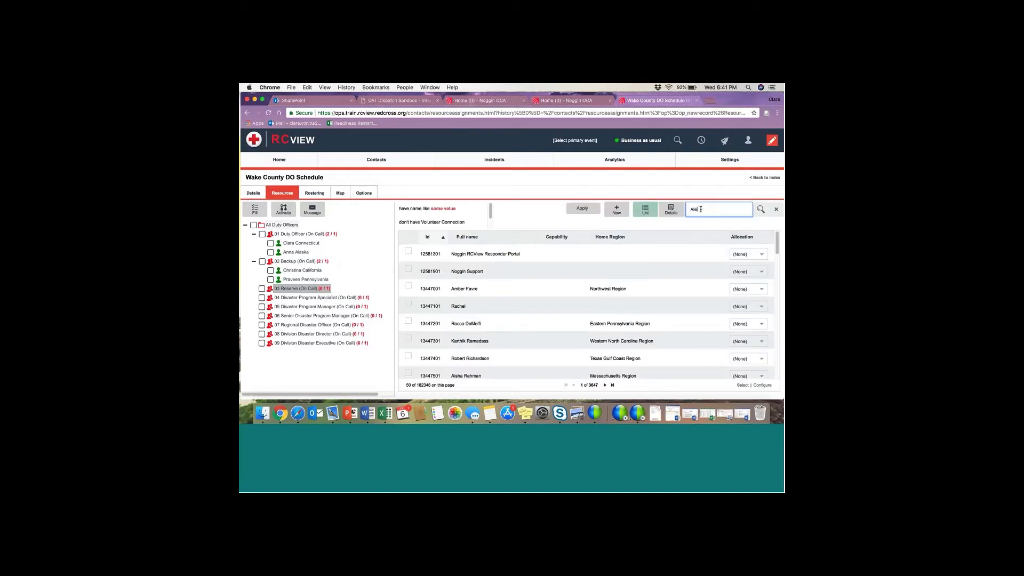
type("xander")
key("Return")
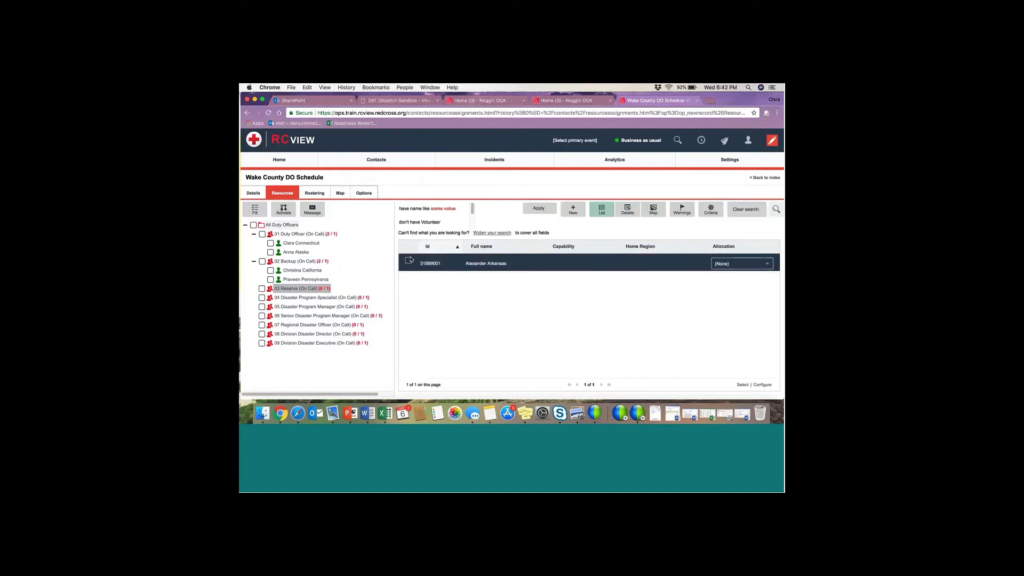
left_click(408, 261)
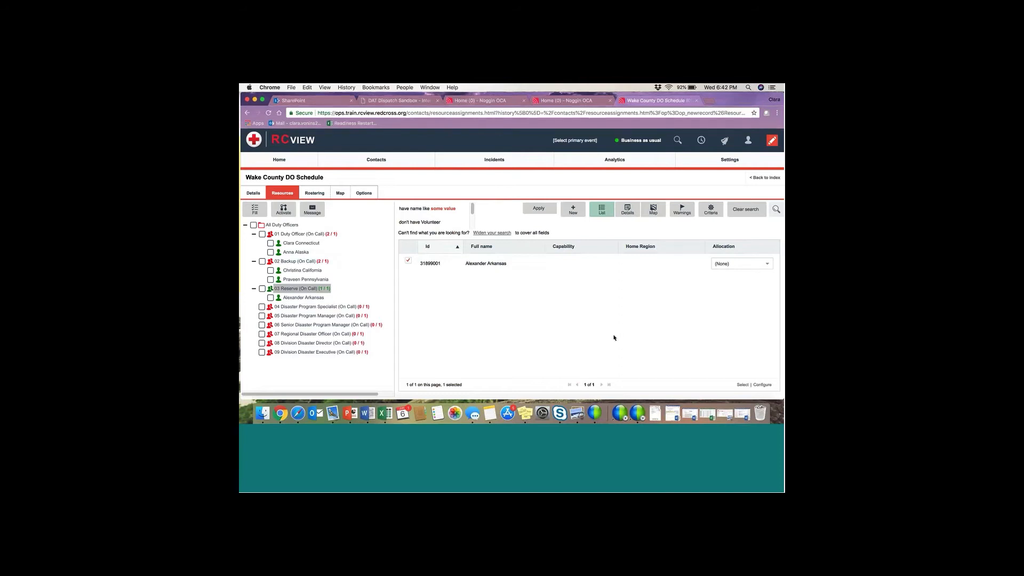
left_click(753, 386)
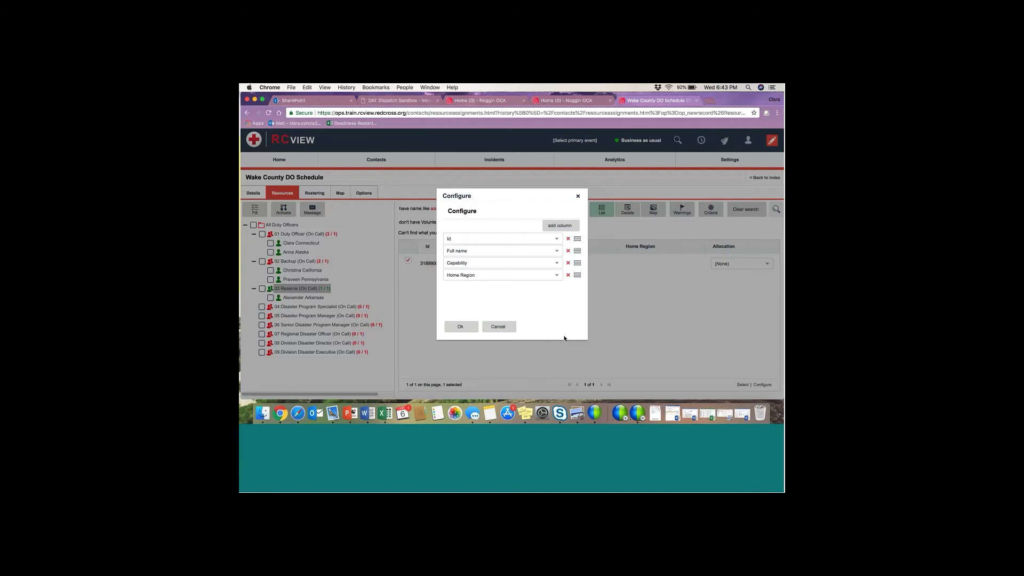
Step: Add a fifth results column set to Home Region and apply the settings
left_click(561, 225)
left_click(556, 288)
scroll(531, 313, "down", 8)
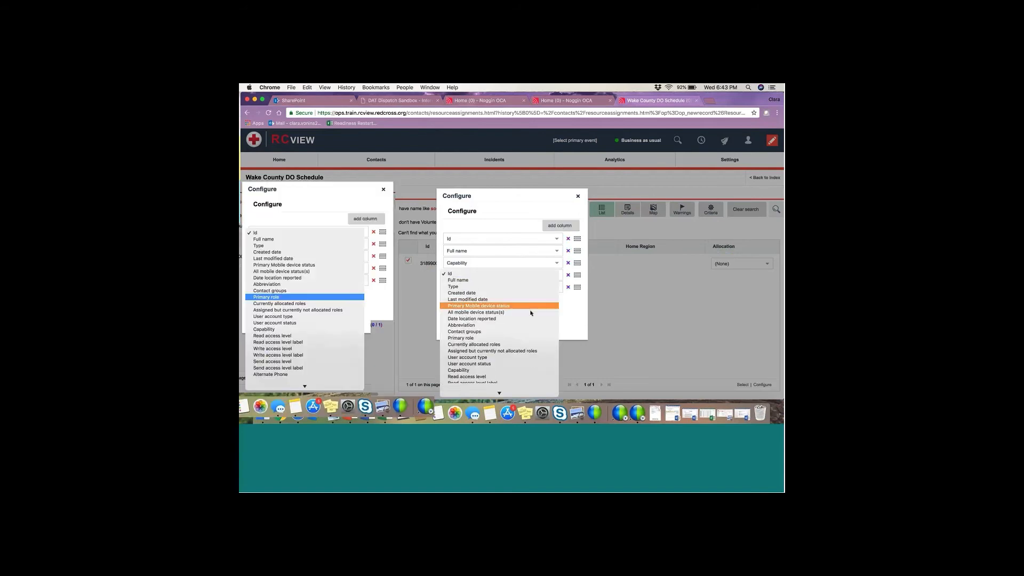
scroll(528, 312, "down", 1)
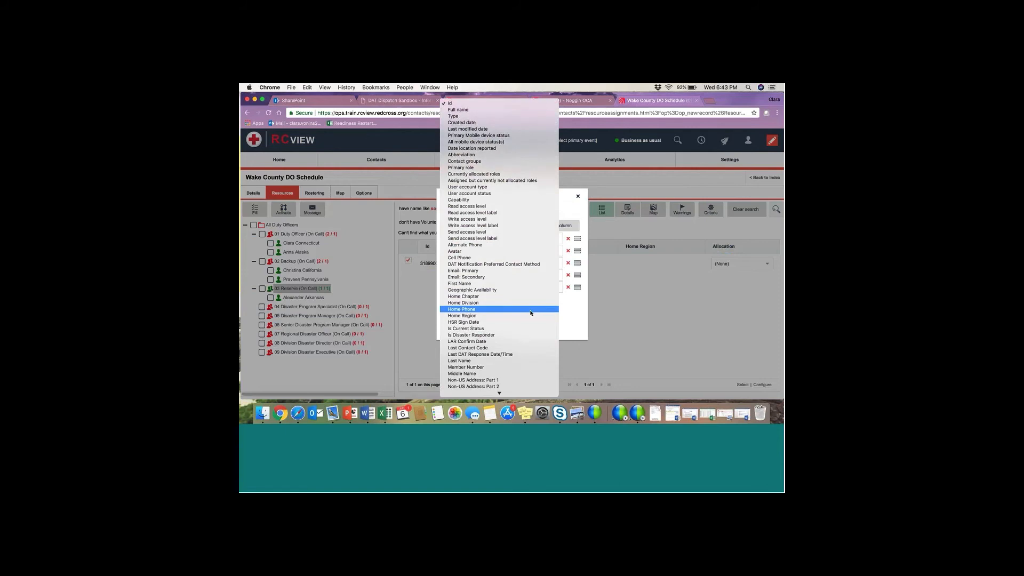
left_click(494, 316)
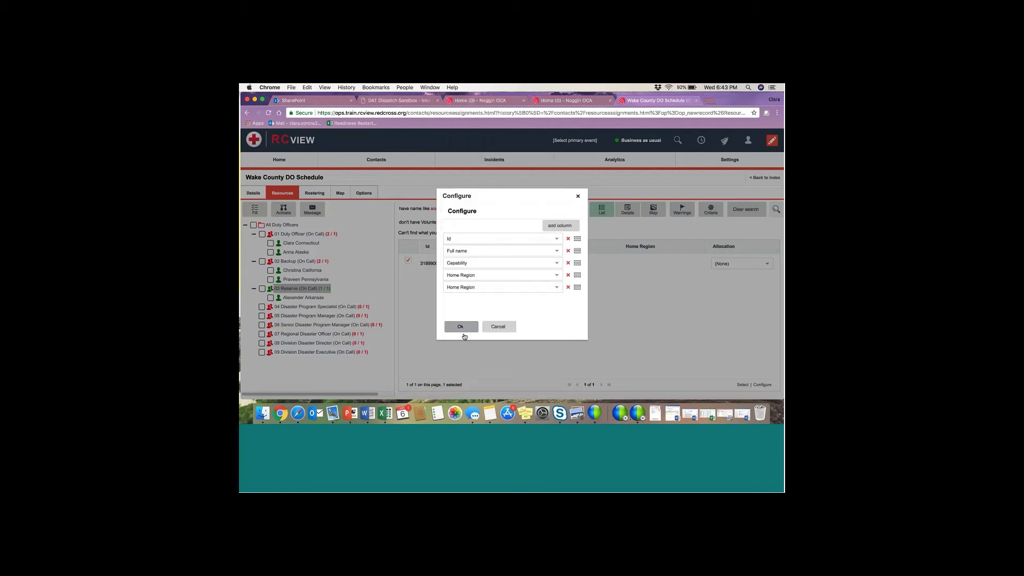
left_click(464, 334)
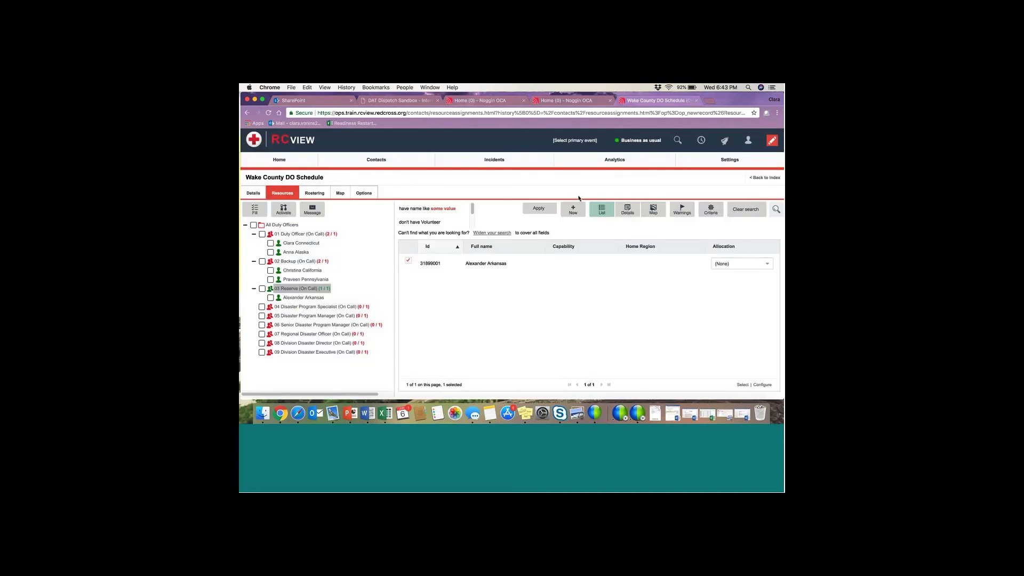